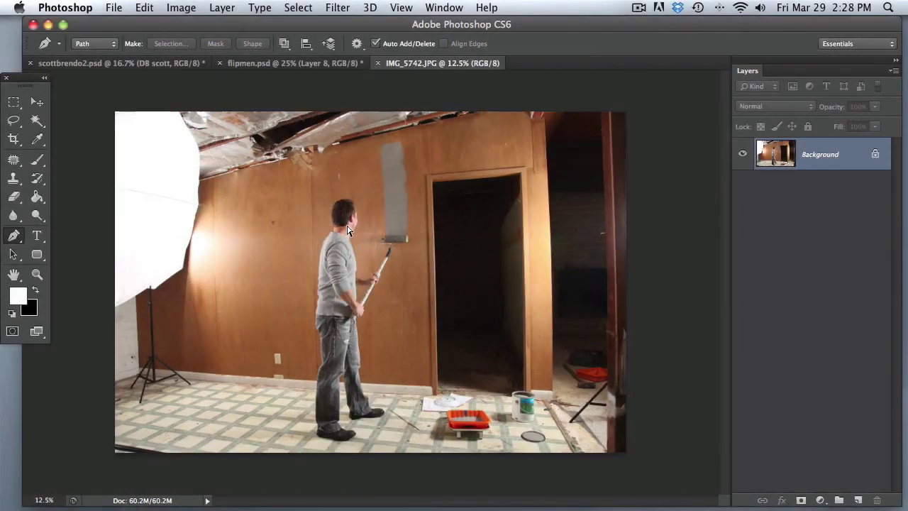
Zoom IMG_5742.JPG to 200% centred on the grey sweater's shoulder and collar
scroll(327, 197, up, 2)
drag(326, 198, 401, 268)
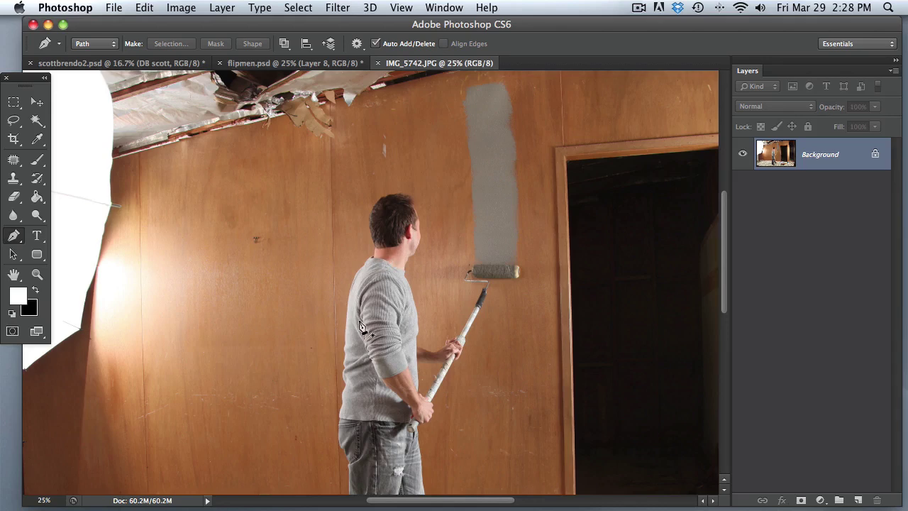
key(super+equal)
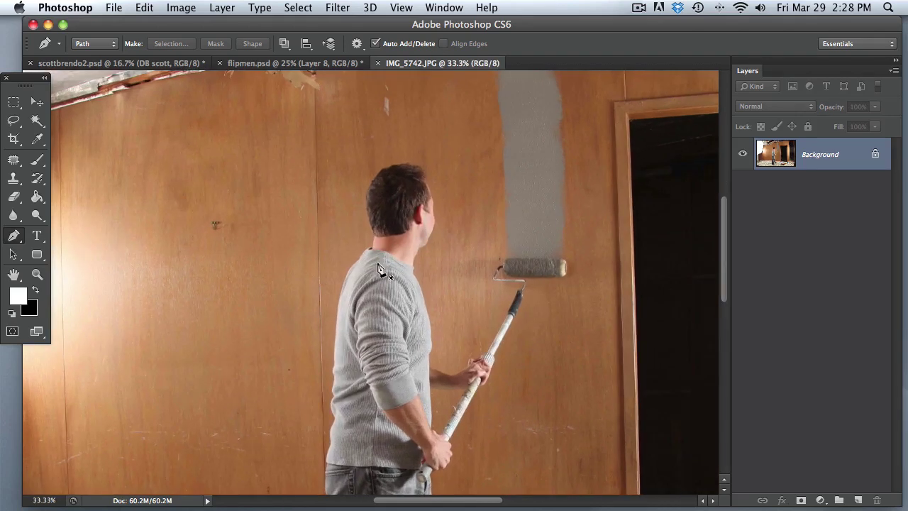
key(super+equal)
key(super+equal)
key(super+equal)
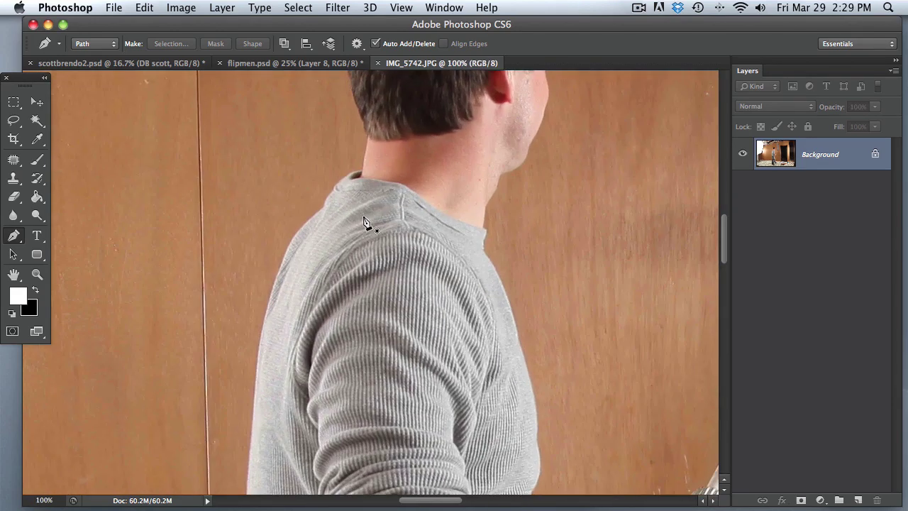
drag(369, 223, 394, 283)
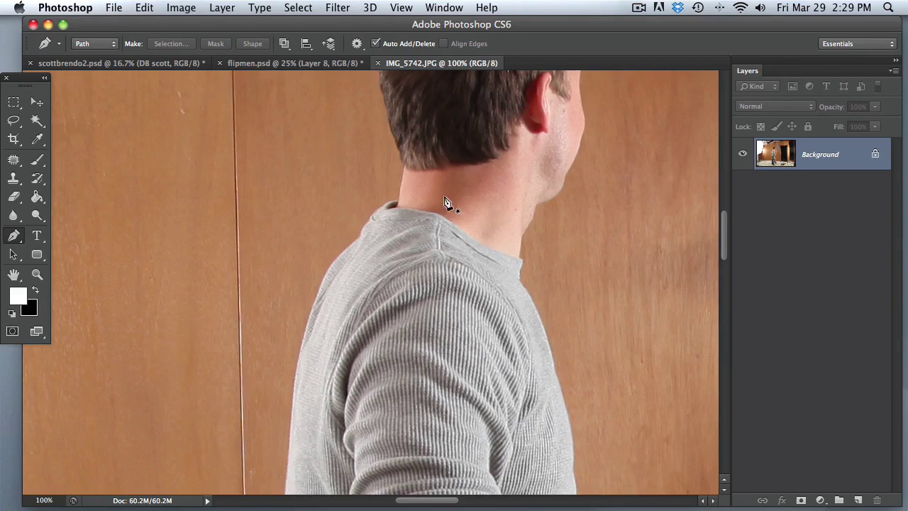
key(super+equal)
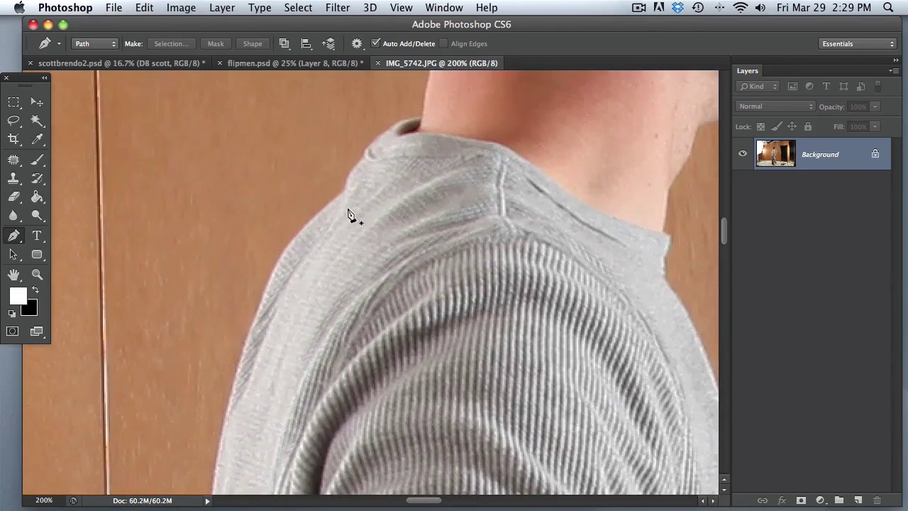
Start a pen path at the top of the shoulder with curved anchors down its edge
drag(368, 216, 391, 205)
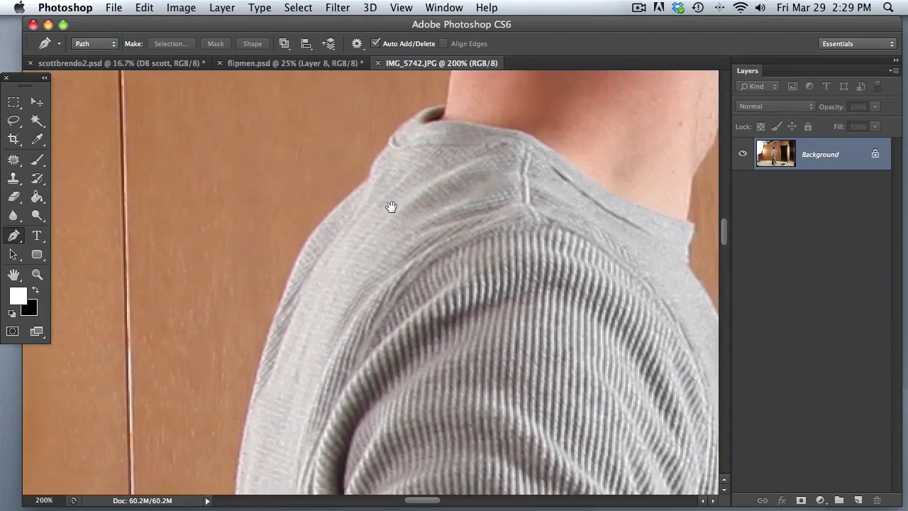
click(368, 183)
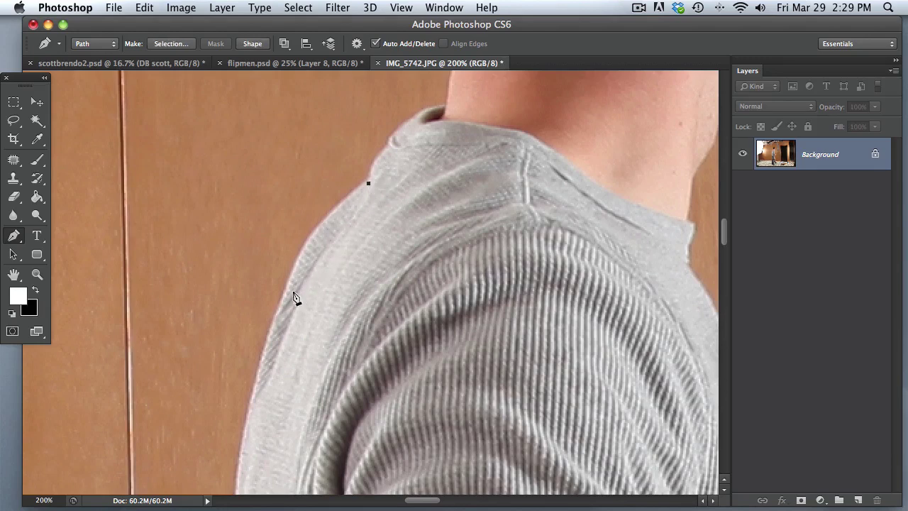
drag(290, 287, 286, 342)
drag(286, 342, 302, 325)
drag(255, 401, 296, 424)
Continue the path with anchors down the outer sleeve edge, reshaping curves to fit
drag(329, 325, 396, 163)
click(306, 339)
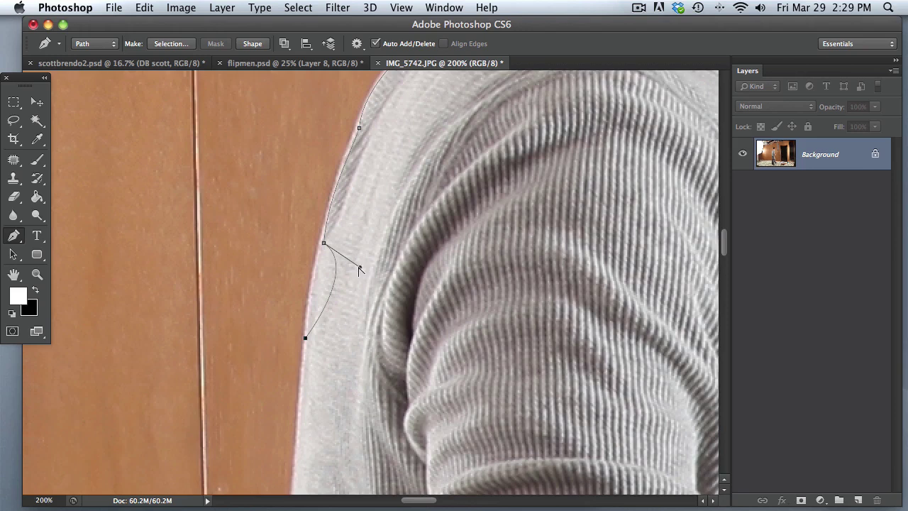
drag(359, 270, 326, 277)
drag(305, 341, 310, 378)
click(295, 360)
drag(298, 353, 308, 343)
Add an anchor further down the sweater's left edge beside the folded arm
scroll(343, 290, up, 5)
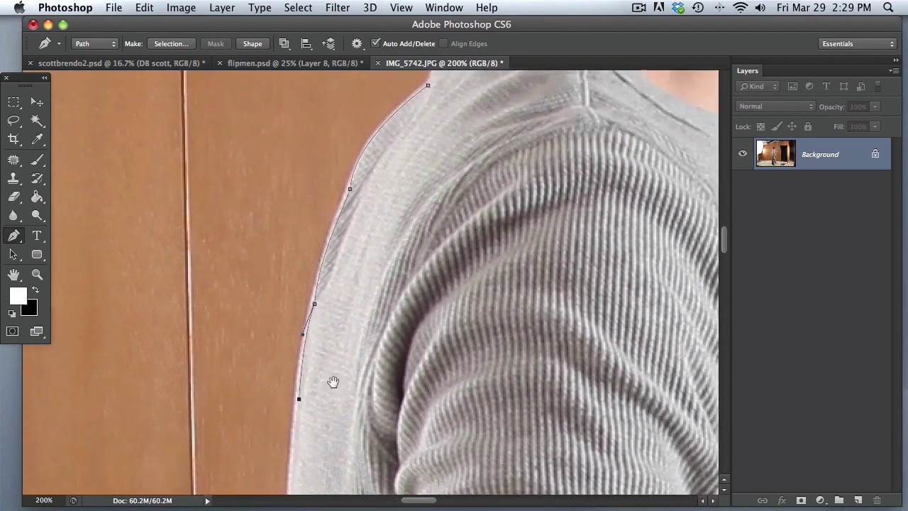
scroll(350, 285, down, 10)
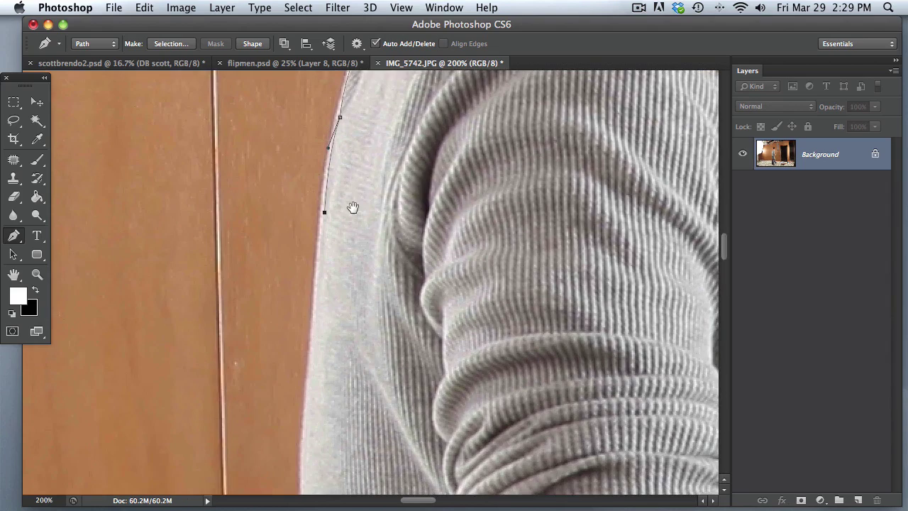
scroll(349, 206, up, 12)
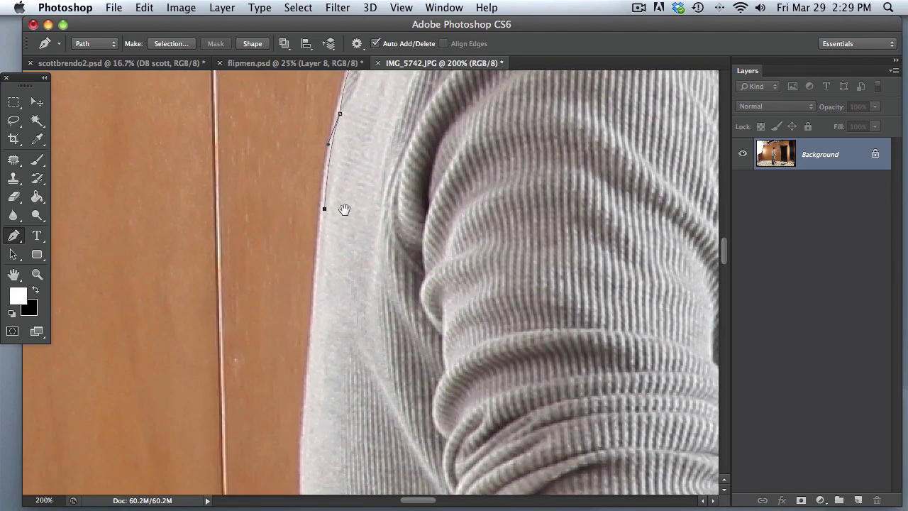
scroll(334, 260, down, 13)
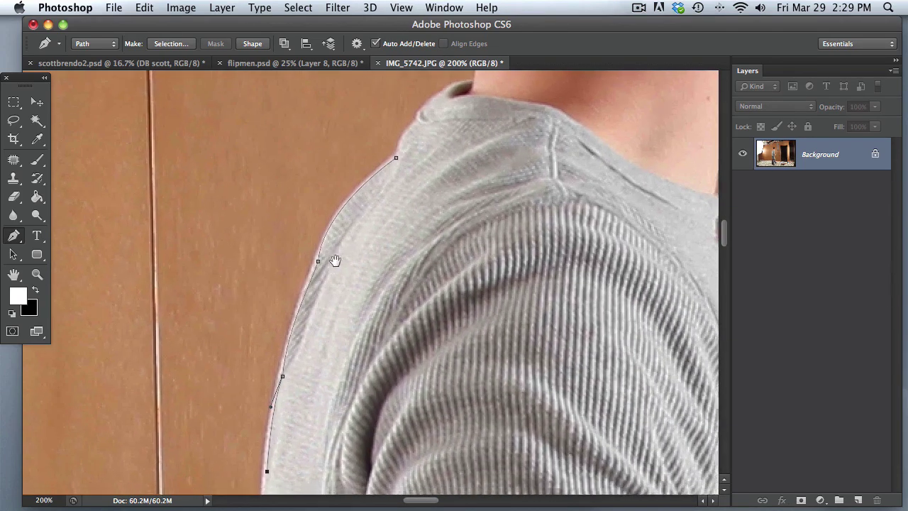
scroll(347, 231, left, 3)
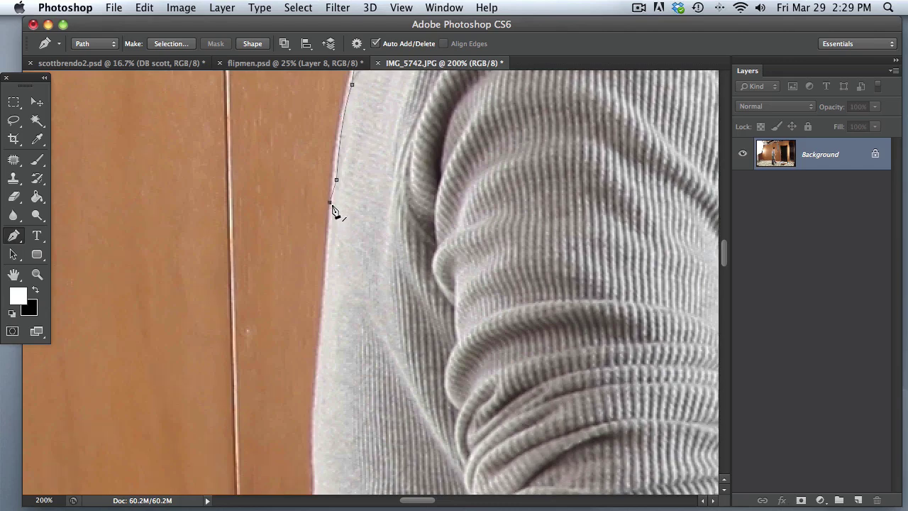
scroll(338, 274, down, 3)
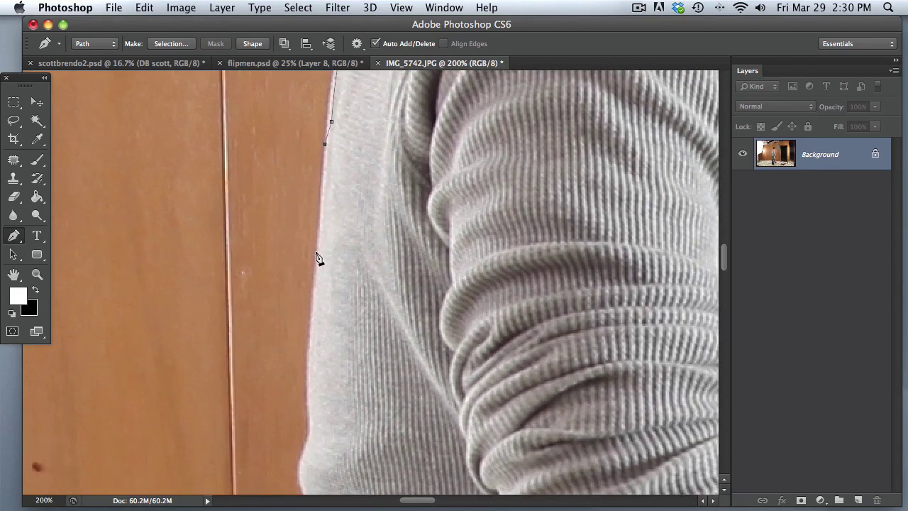
scroll(337, 254, down, 4)
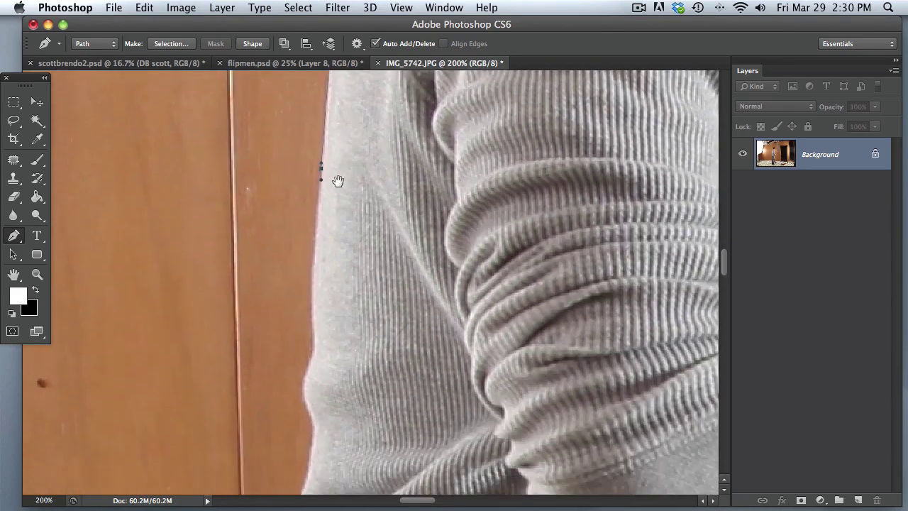
click(311, 277)
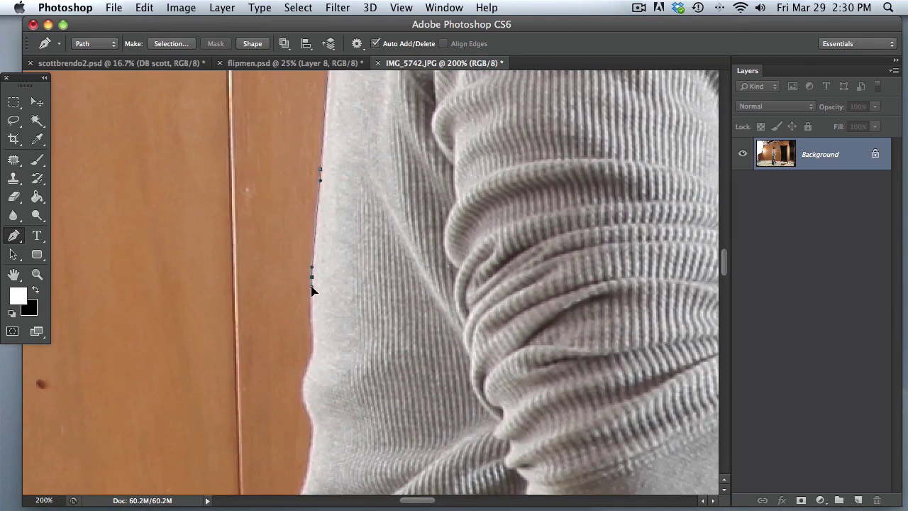
Add curved anchors along the lower sweater edge and the dip in its contour
scroll(334, 262, down, 3)
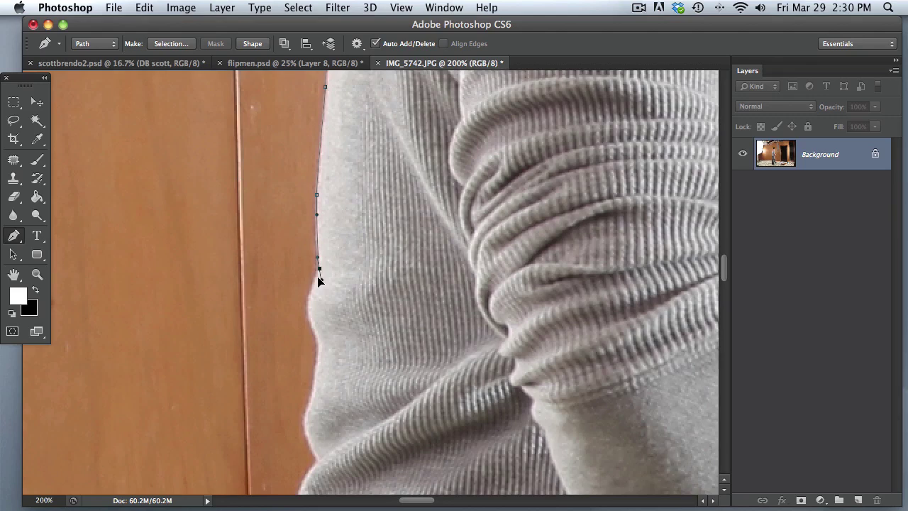
drag(339, 256, 340, 199)
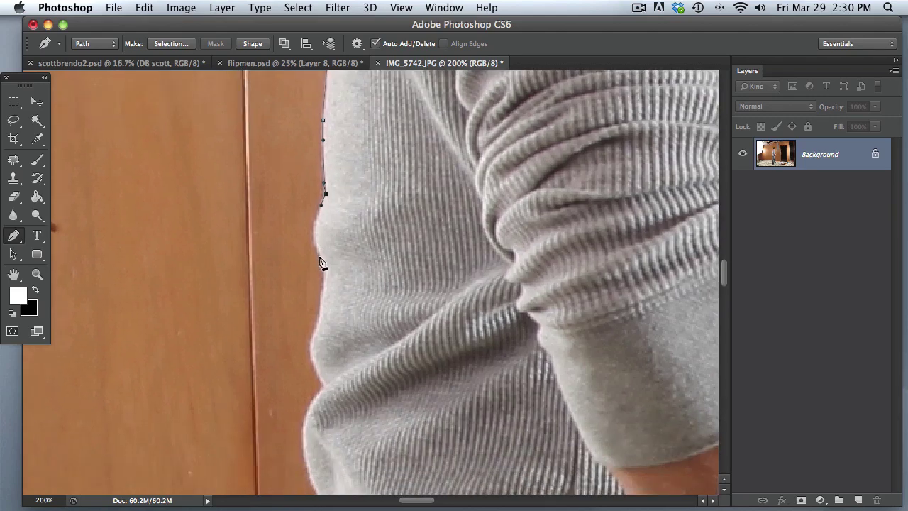
drag(320, 259, 331, 284)
drag(318, 377, 328, 389)
drag(340, 293, 347, 149)
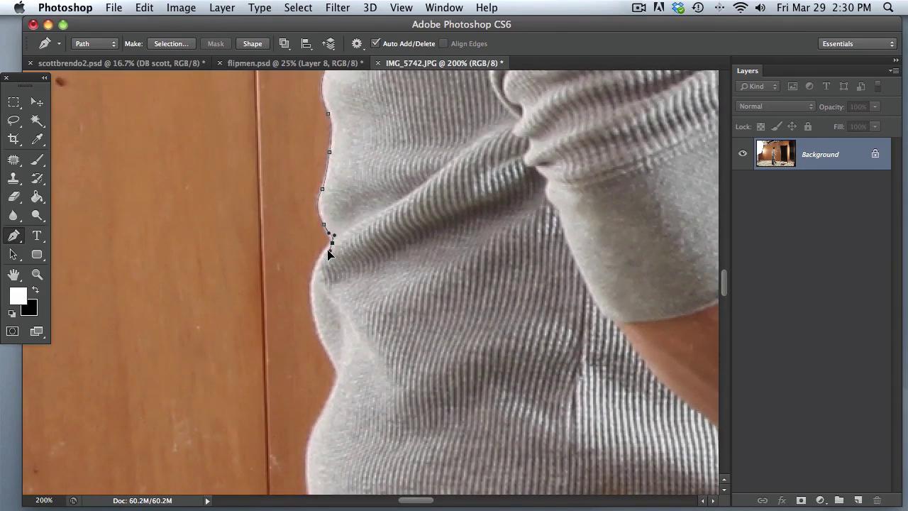
Follow the waist curve with a curved anchor converted to a sharp corner
scroll(328, 255, down, 3)
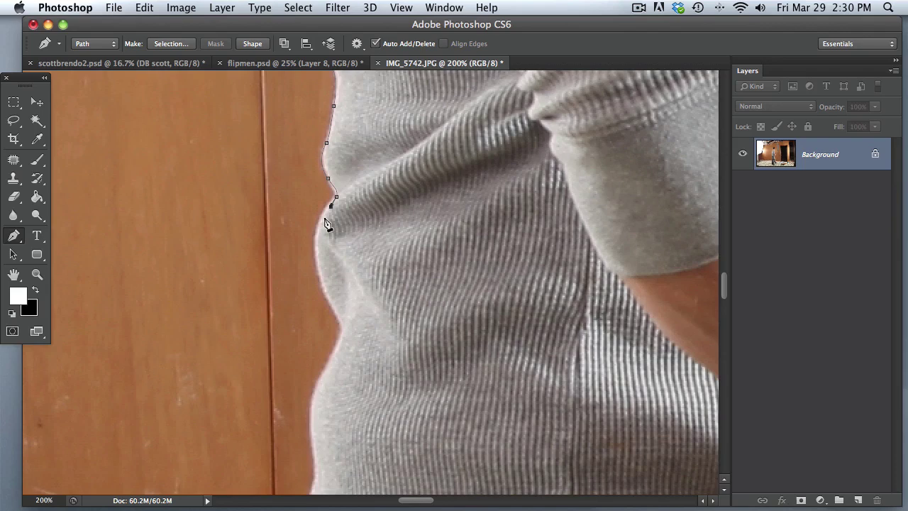
drag(342, 322, 386, 402)
alt+click(344, 322)
drag(336, 353, 333, 358)
Extend the path along the hip down to the hem above the jeans, then zoom out
scroll(326, 367, down, 5)
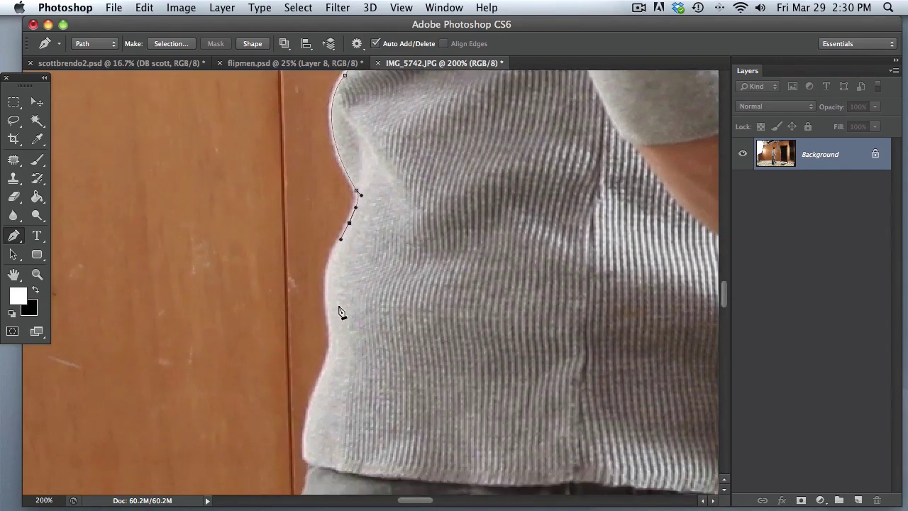
drag(329, 312, 327, 369)
drag(367, 303, 361, 202)
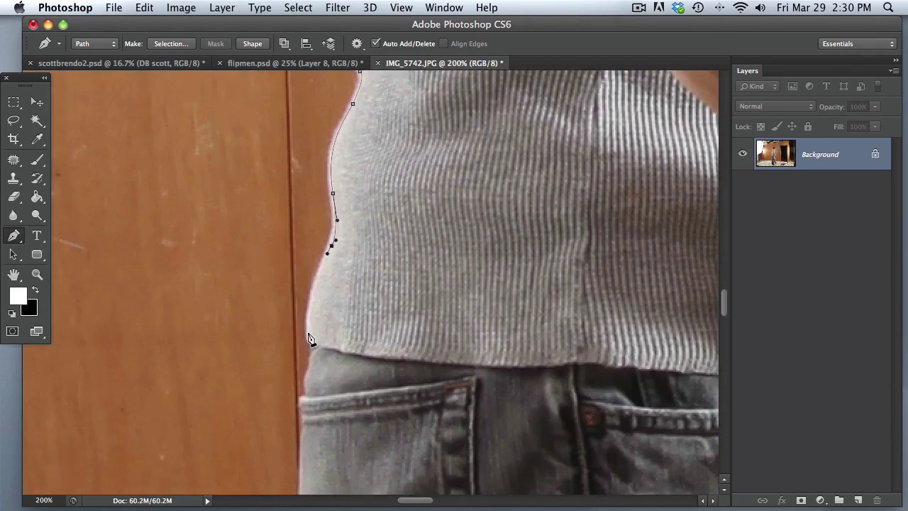
drag(309, 364, 310, 378)
scroll(423, 253, up, 15)
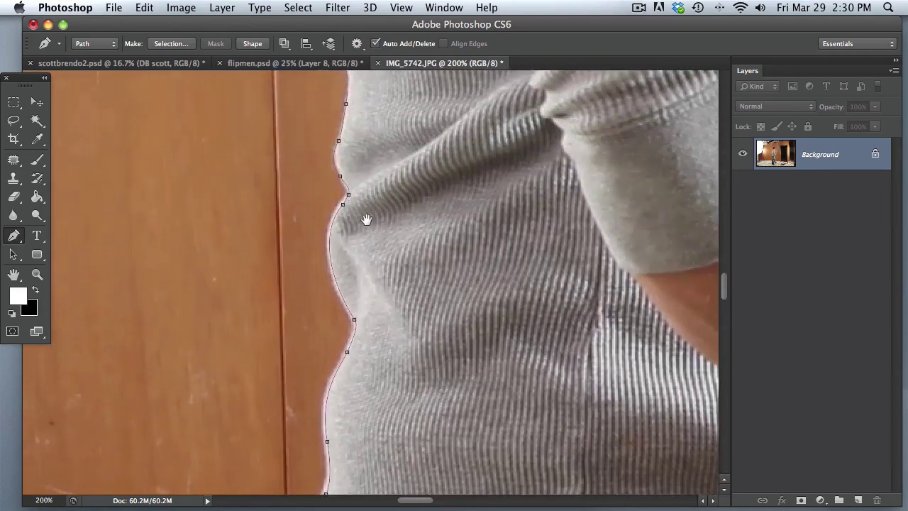
scroll(376, 275, down, 10)
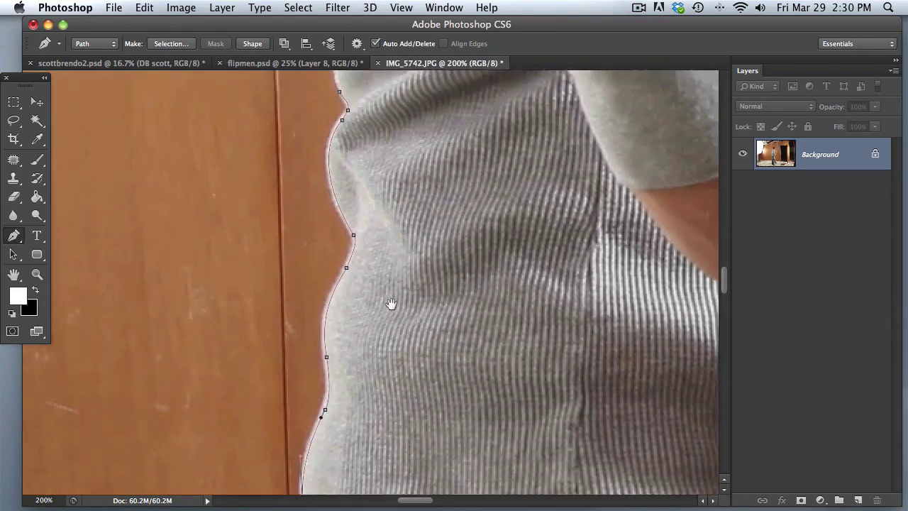
key(super+minus)
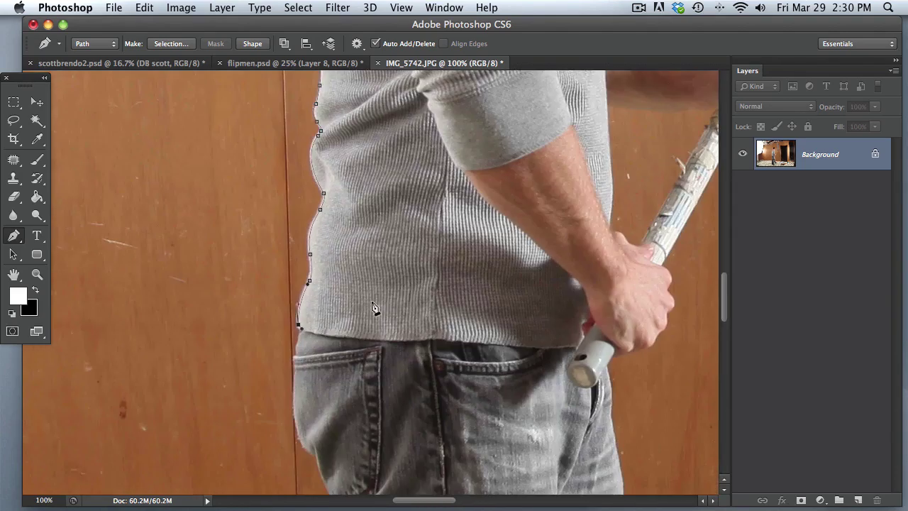
Add anchors up the sweater's right edge to the back of the neckline
scroll(568, 324, up, 5)
scroll(548, 322, up, 3)
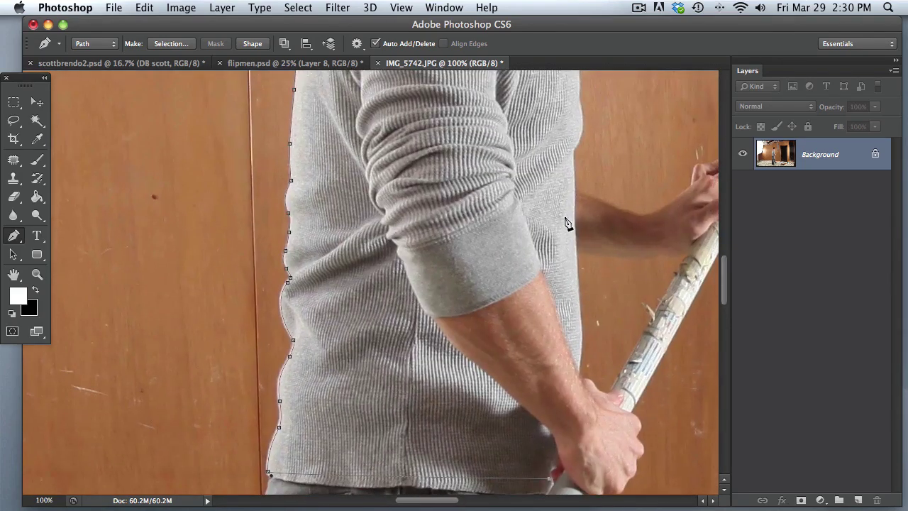
click(568, 221)
scroll(534, 320, up, 12)
click(511, 152)
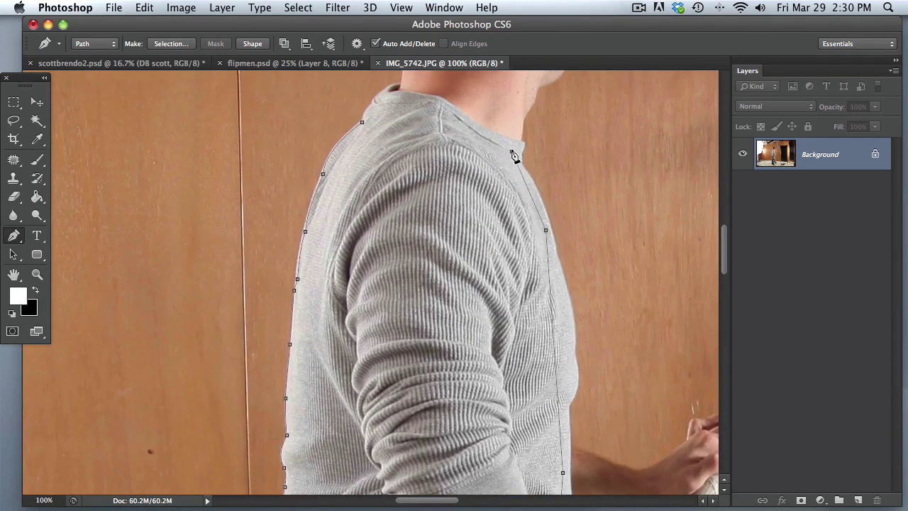
Close the path at the starting anchor on the shoulder
scroll(495, 260, up, 5)
scroll(495, 260, left, 2)
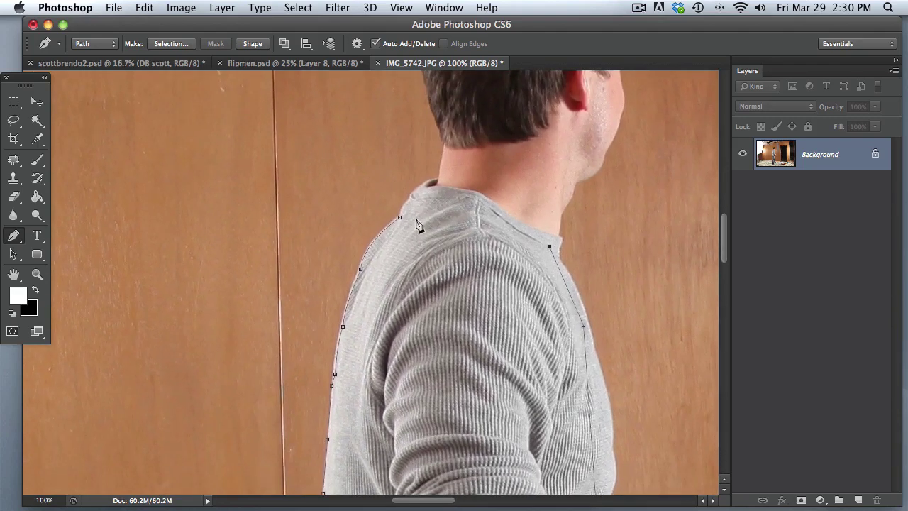
click(401, 218)
key(super+z)
click(400, 220)
Make a selection from the closed path with Feather Radius 0
right_click(432, 264)
click(485, 326)
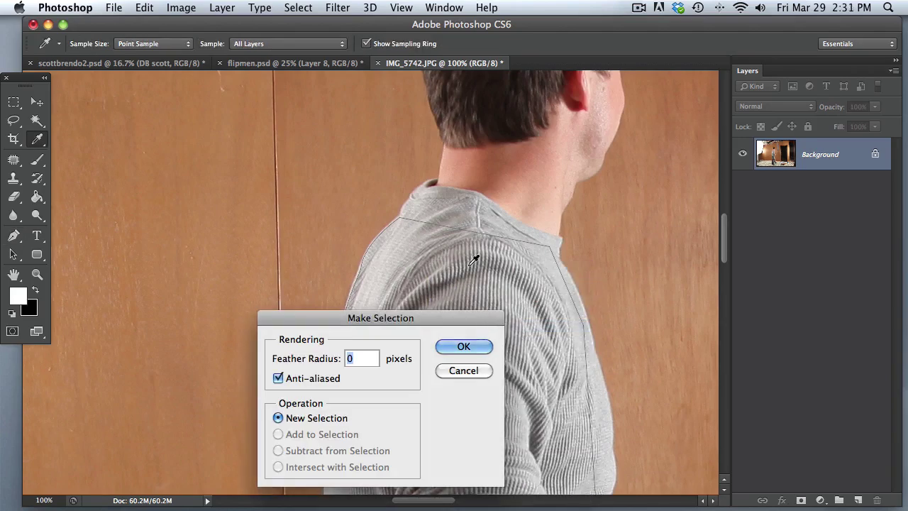
drag(383, 315, 194, 107)
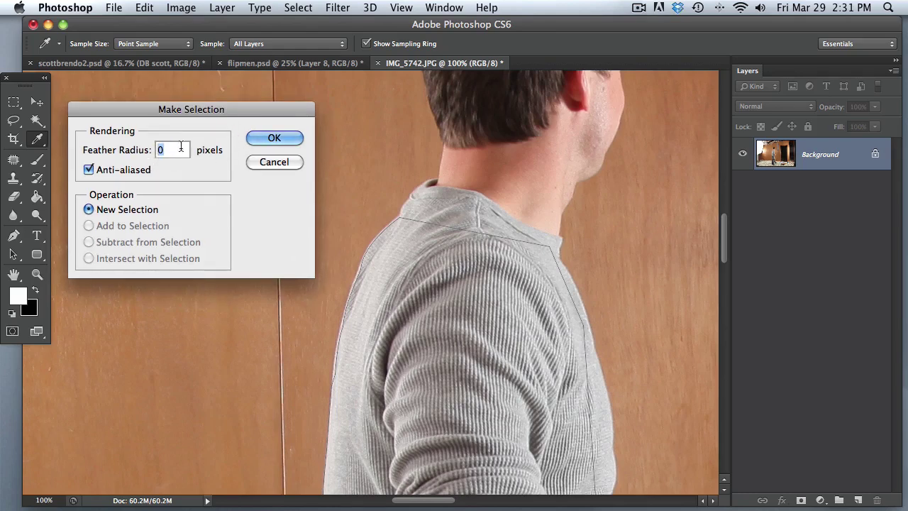
text(1)
key(Tab)
text(0)
click(269, 137)
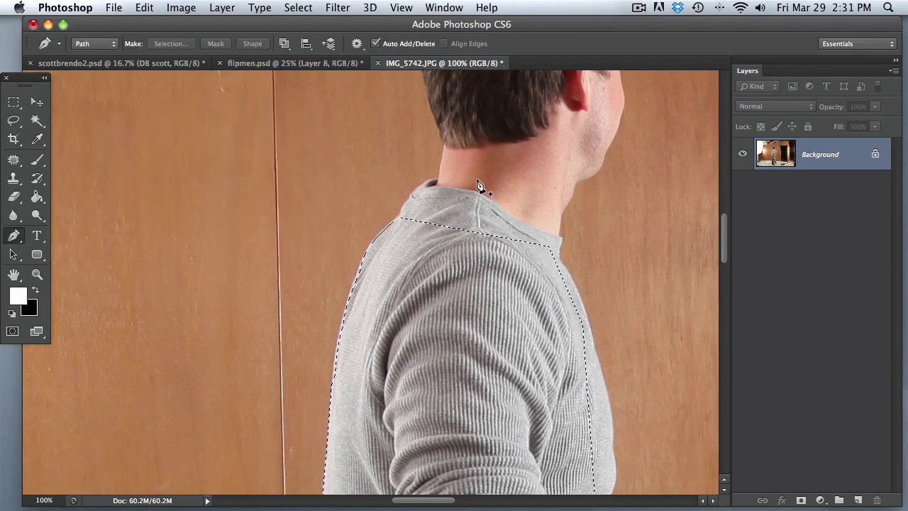
Convert the locked Background into an editable Layer 0
drag(442, 267, 430, 205)
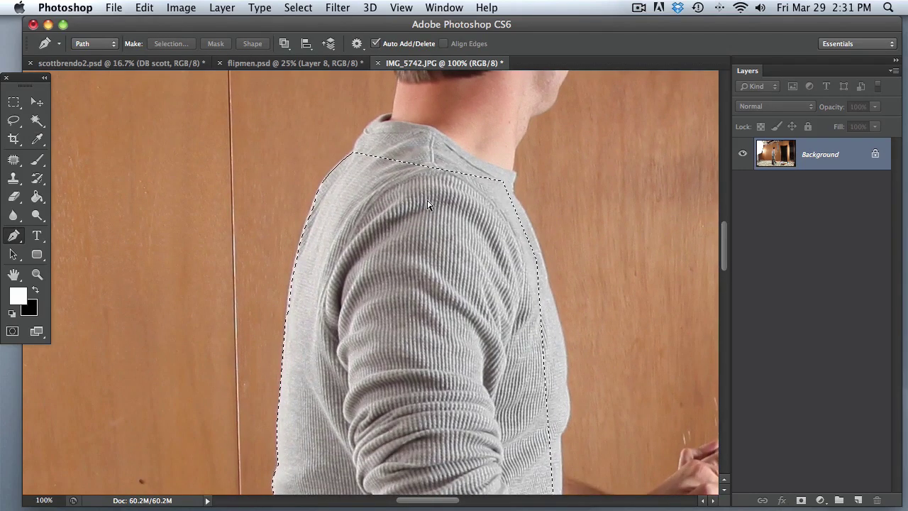
key(shift+BackSpace)
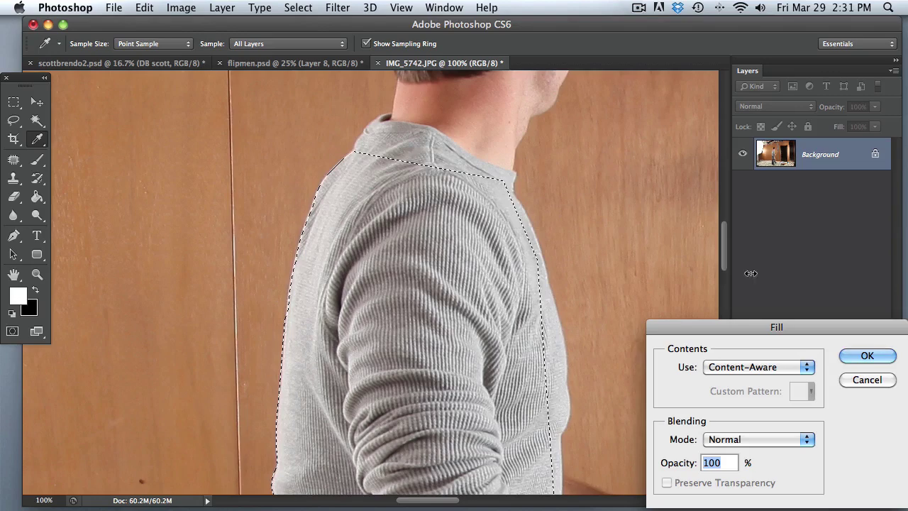
click(867, 356)
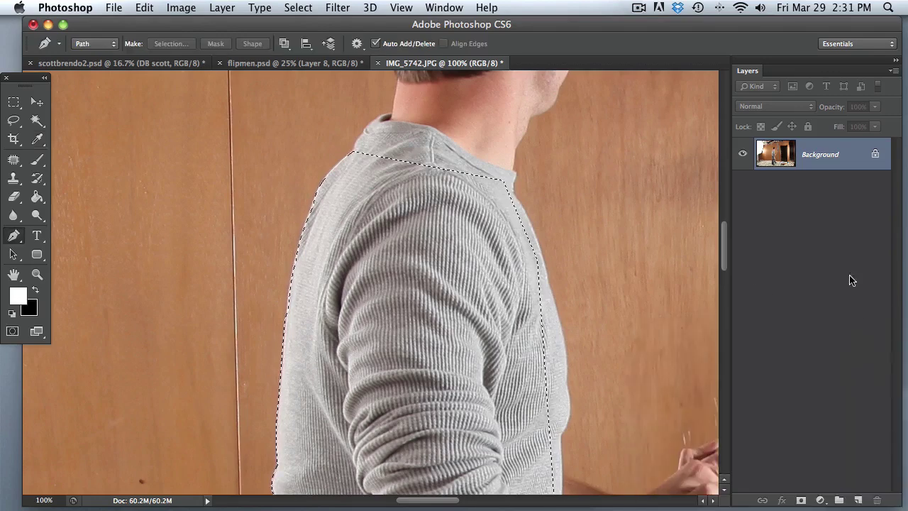
double_click(786, 157)
click(825, 305)
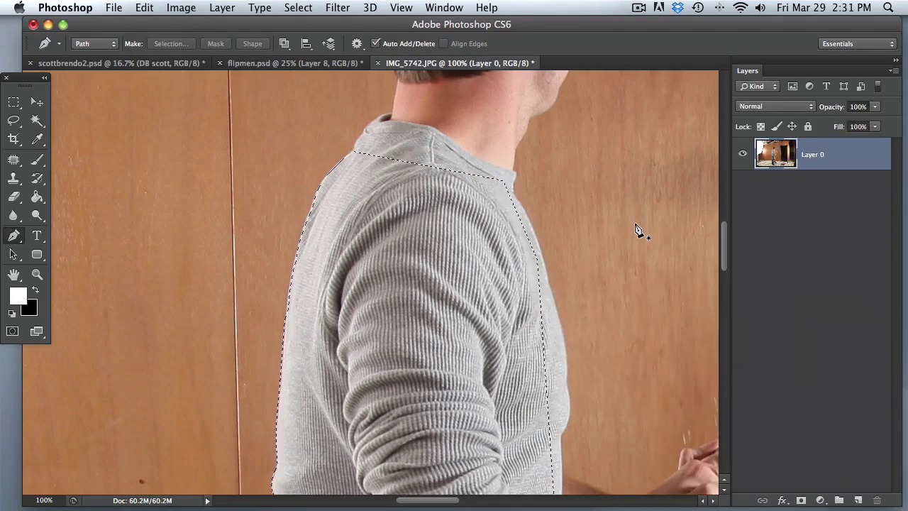
Invert the selection, delete the wood background around the sweater, and deselect
key(BackSpace)
key(super+z)
key(super+shift+i)
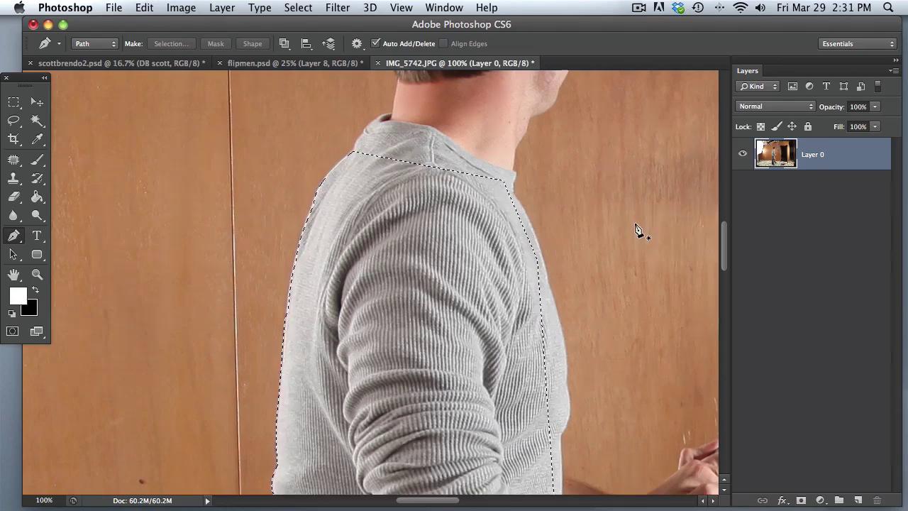
key(BackSpace)
key(super+d)
scroll(403, 284, down, 2)
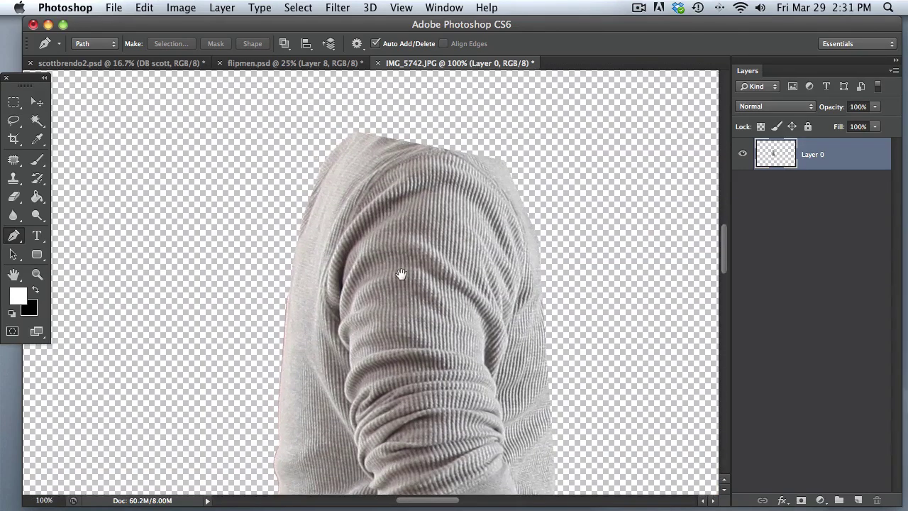
Add a new layer beneath the sweater layer and fill it with white
click(857, 500)
drag(816, 154, 816, 204)
key(g)
click(295, 242)
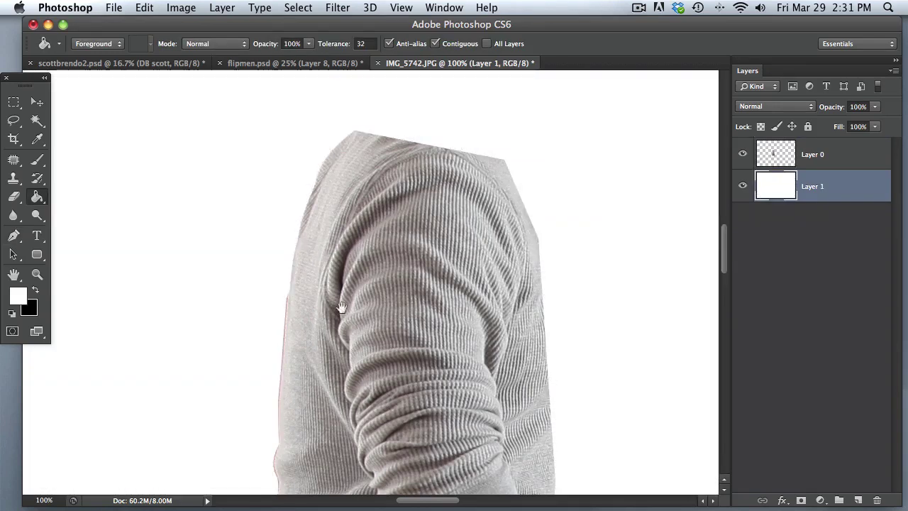
Inspect the cut-out edges at 200% zoom, then zoom back out to 100%
drag(342, 308, 361, 224)
super+click(360, 224)
drag(304, 284, 351, 174)
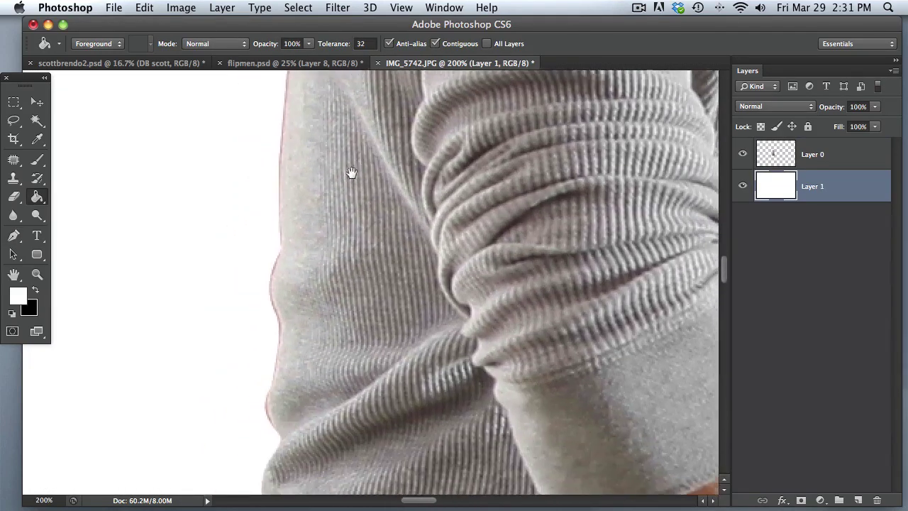
drag(323, 279, 343, 292)
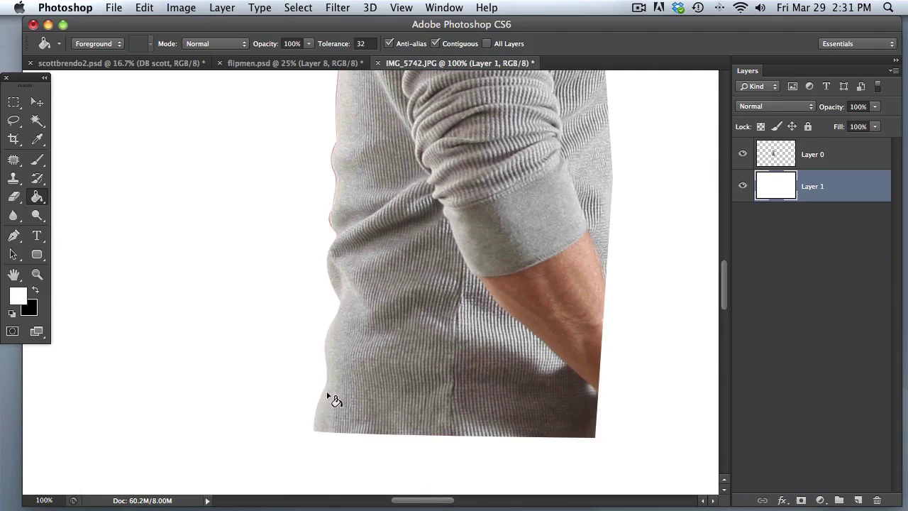
scroll(350, 298, up, 4)
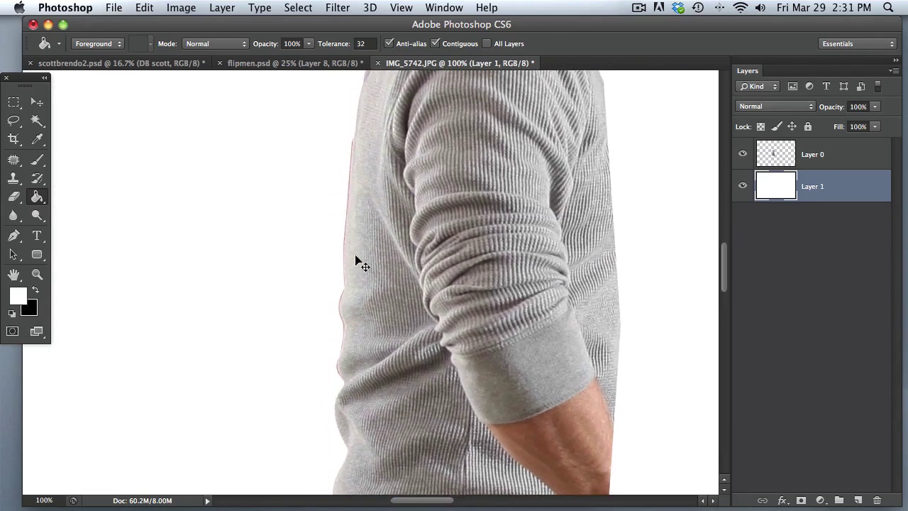
scroll(358, 263, up, 1)
scroll(348, 306, up, 3)
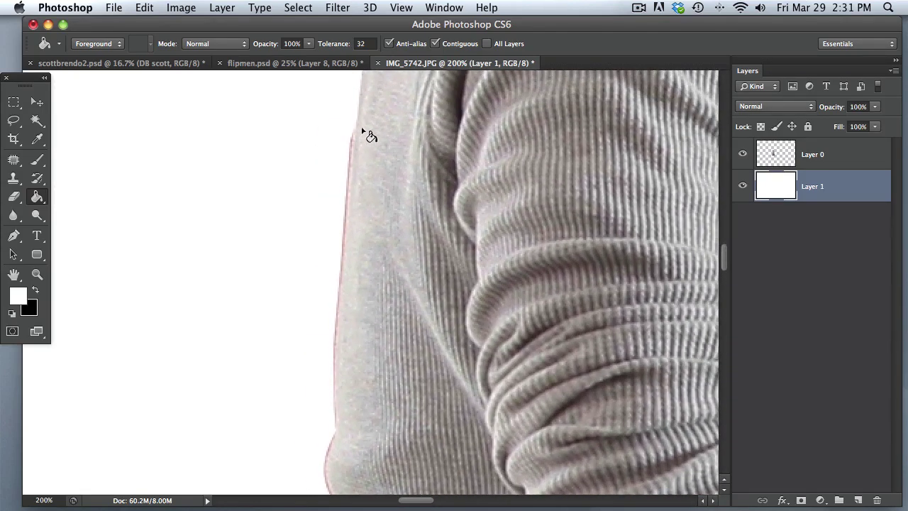
scroll(383, 228, down, 5)
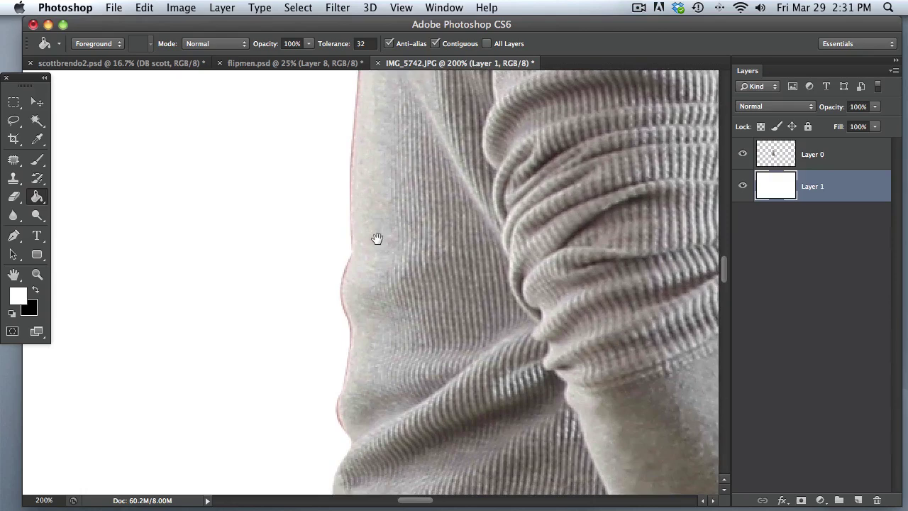
drag(376, 239, 368, 185)
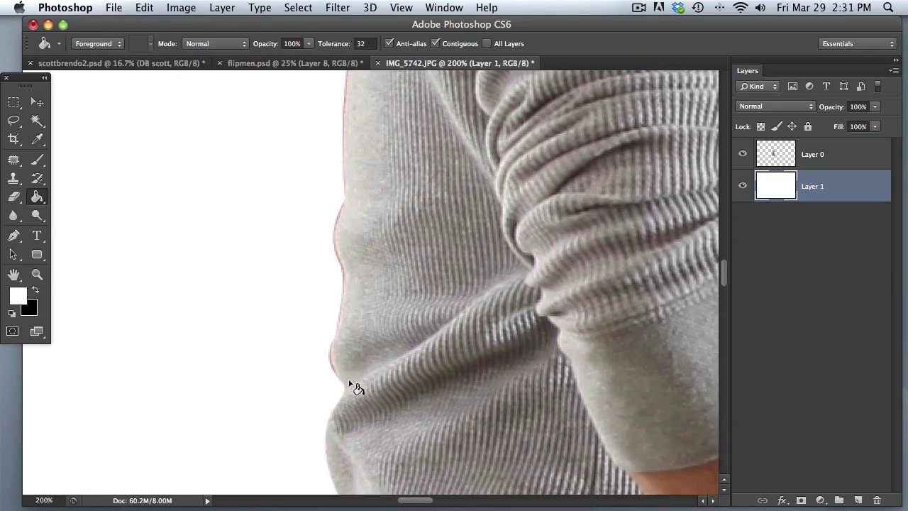
key(super+minus)
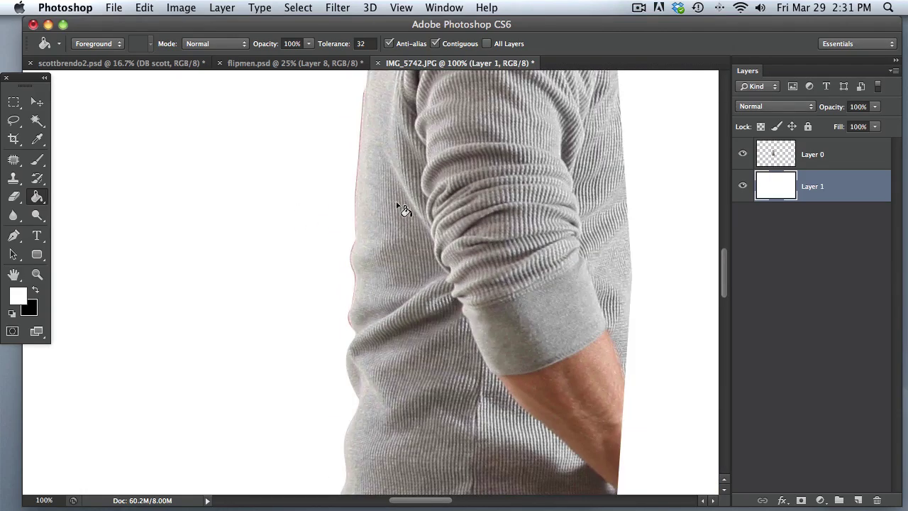
drag(385, 294, 326, 231)
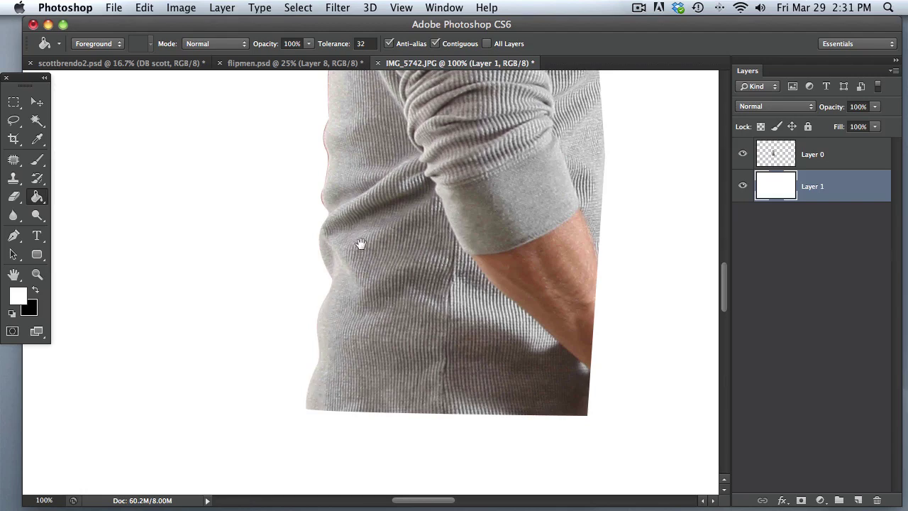
scroll(355, 255, up, 10)
scroll(330, 313, up, 3)
scroll(330, 313, right, 1)
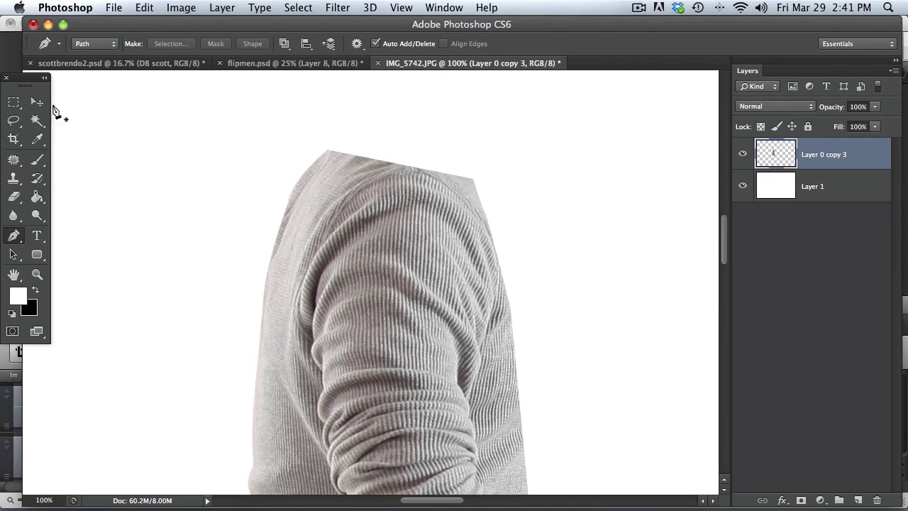
Move the sweater layer about 46 px higher and duplicate it as a backup
click(37, 102)
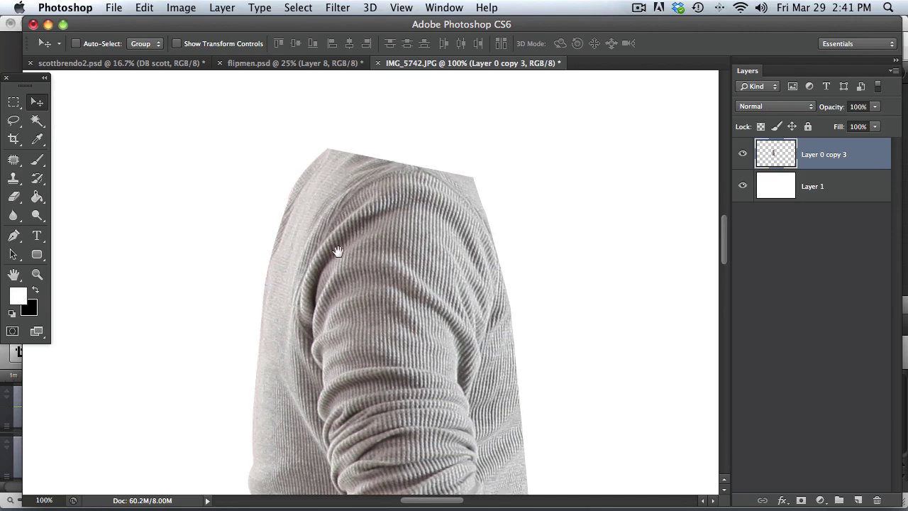
drag(331, 248, 350, 213)
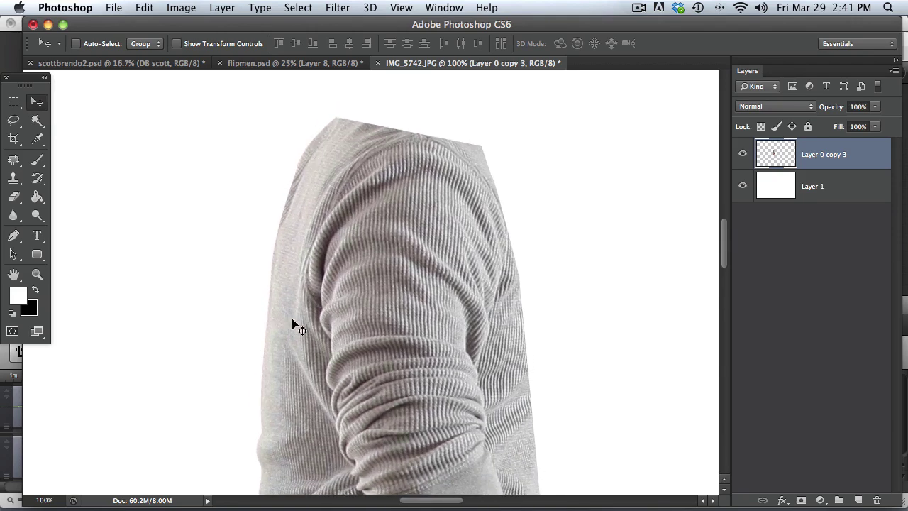
drag(414, 328, 343, 159)
scroll(344, 159, up, 6)
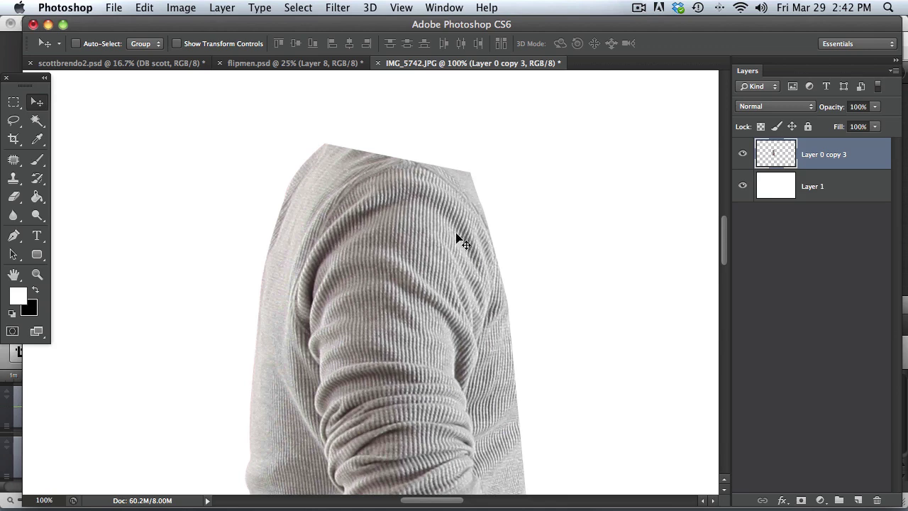
drag(772, 162, 774, 179)
Hide the backup sweater layer and rename it 'sharo image'
click(743, 186)
double_click(820, 187)
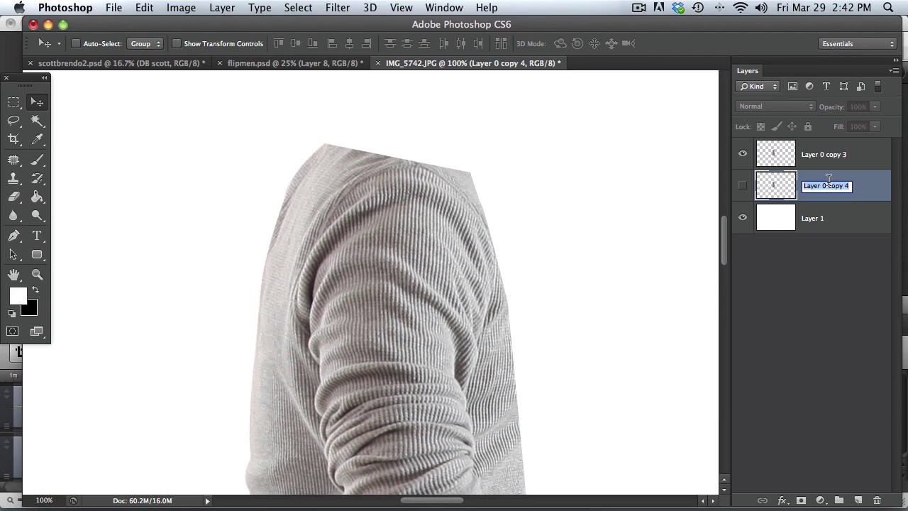
text(sharo image)
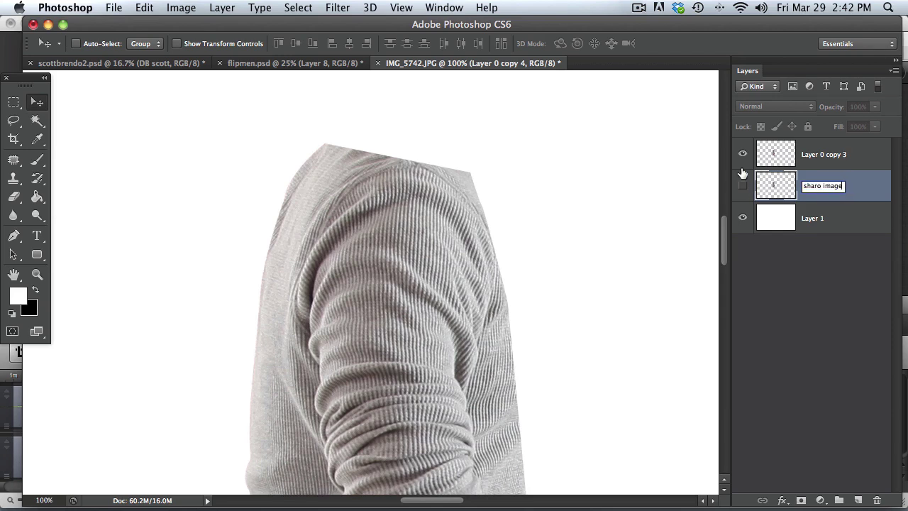
key(Return)
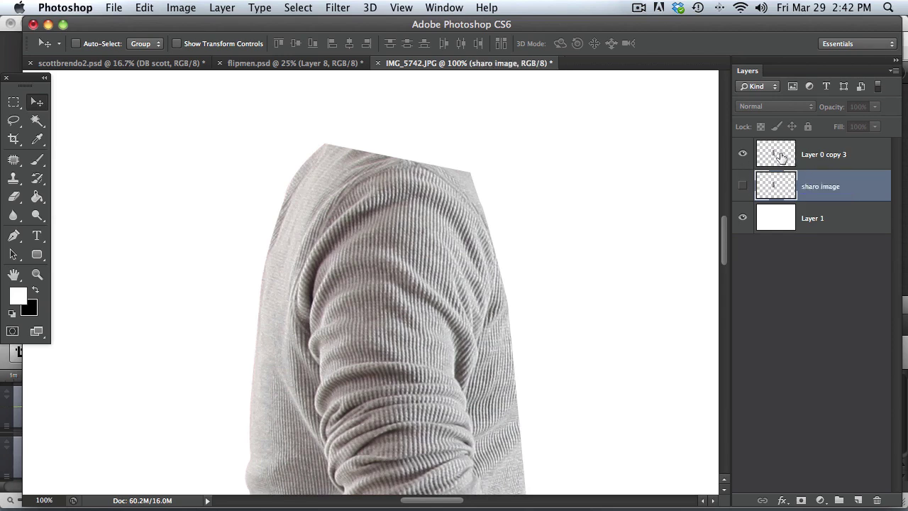
Select Layer 0 copy 3 and switch to the Magic Wand tool
click(781, 158)
click(37, 120)
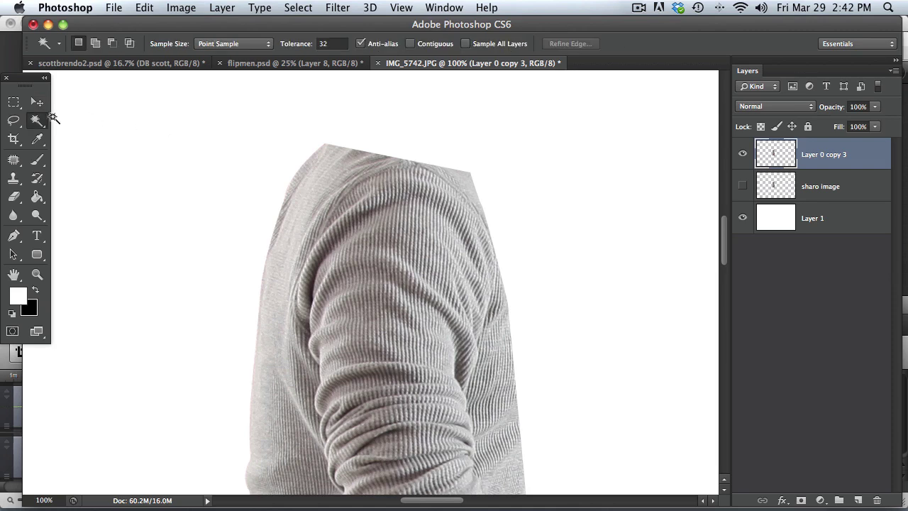
drag(39, 124, 82, 134)
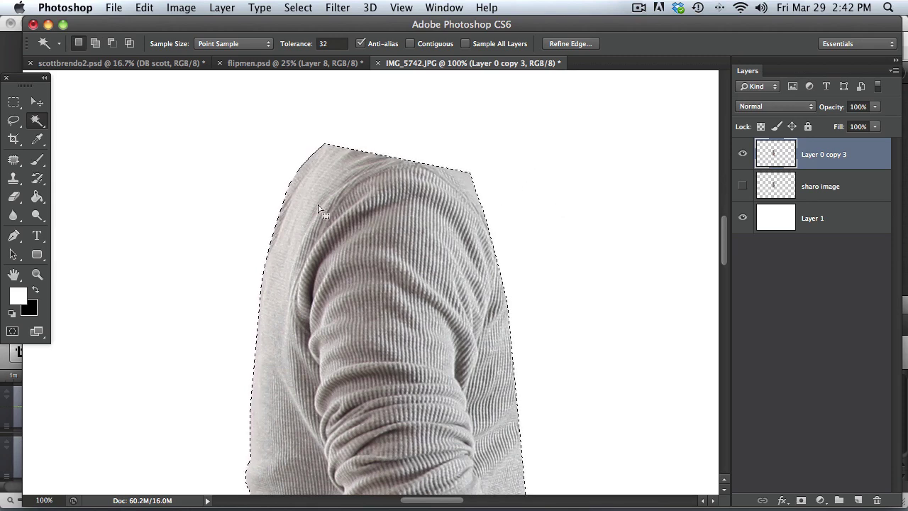
Refine the sweater selection edge with a 2.0 px feather and -7% shift, output as a selection
click(571, 44)
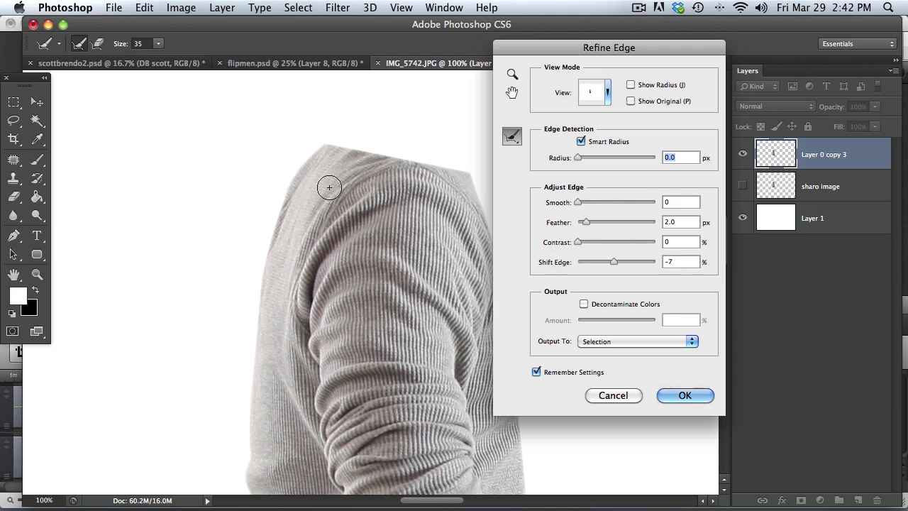
click(681, 396)
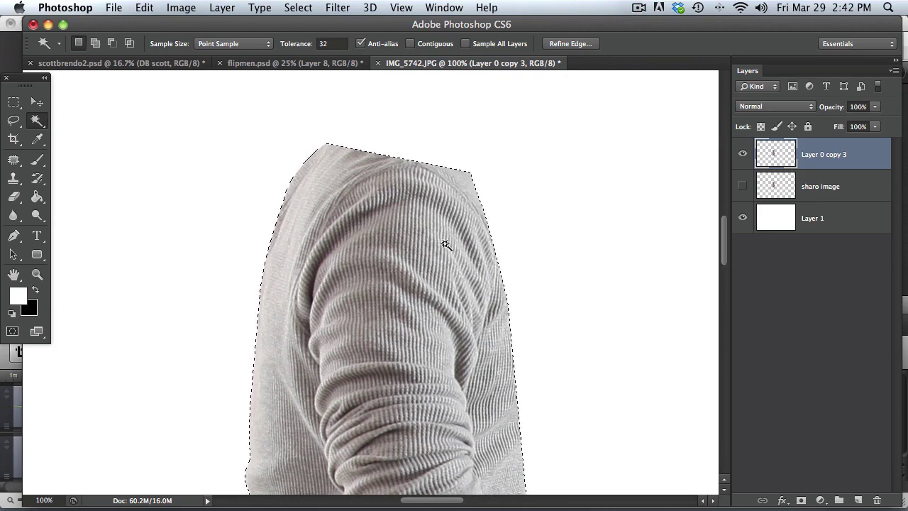
Inspect the feathered sweater edge up close, then clear the selection
key(super+equal)
key(super+equal)
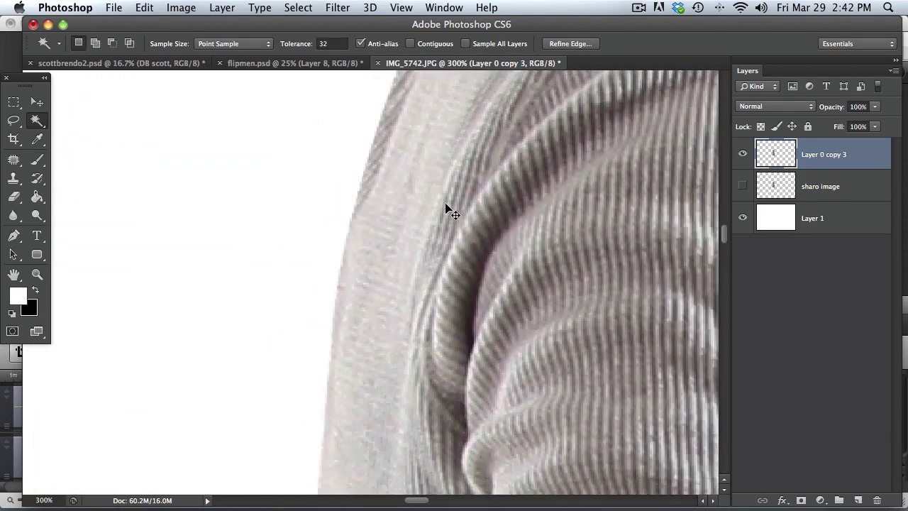
key(super+minus)
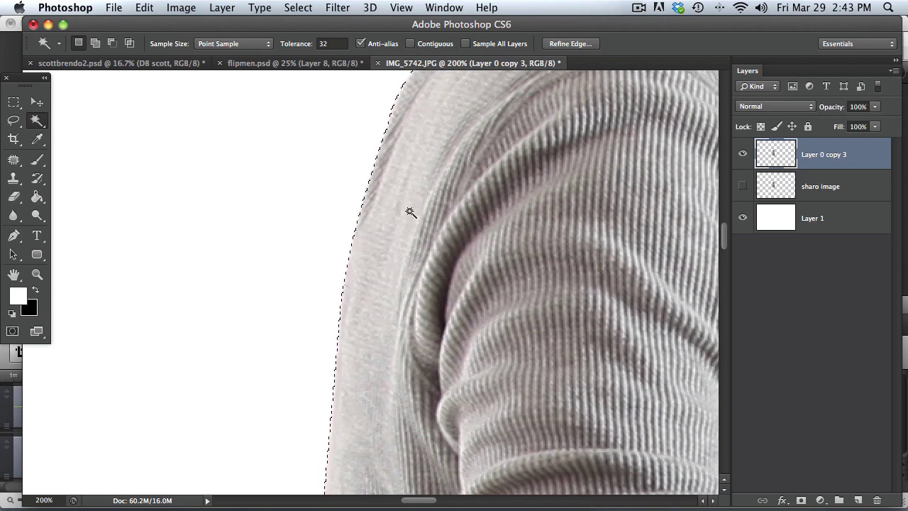
key(super+d)
Zoom out and pan to view the whole sweater torso, shoulder to cuff, on white
scroll(446, 194, up, 5)
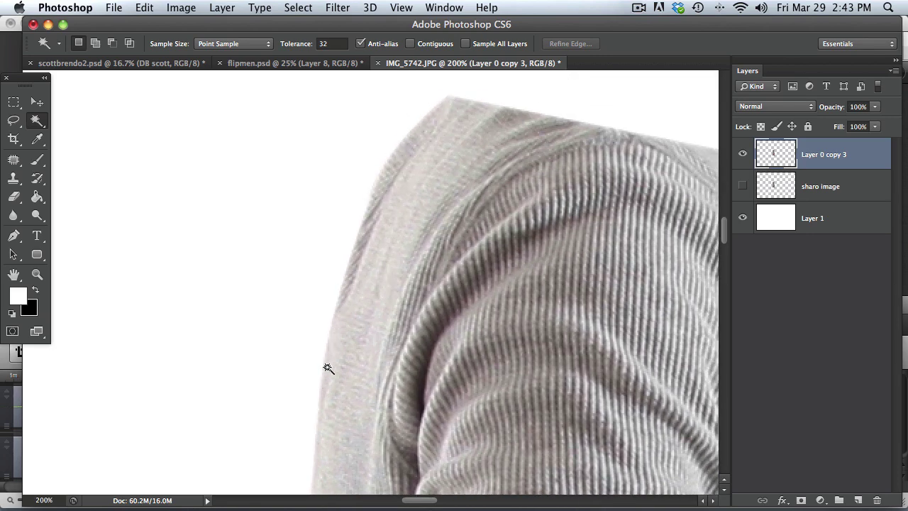
drag(328, 368, 361, 332)
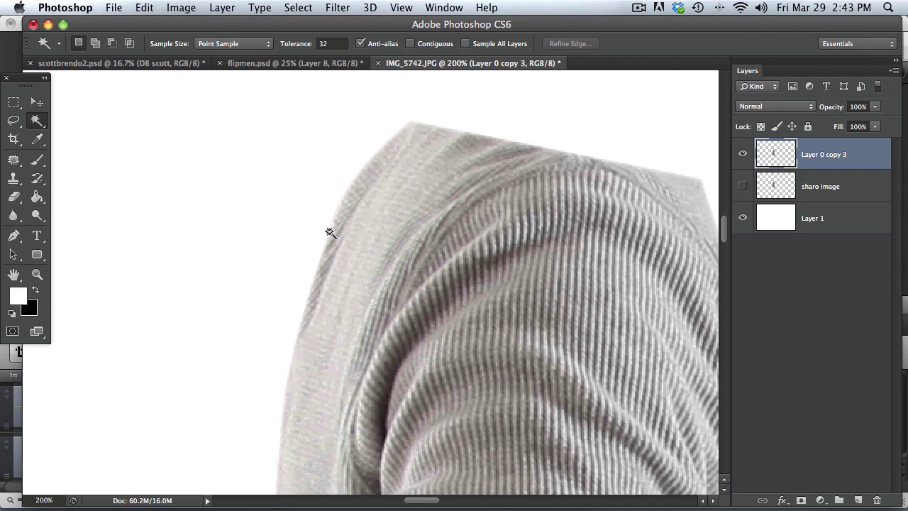
key(super+minus)
key(super+minus)
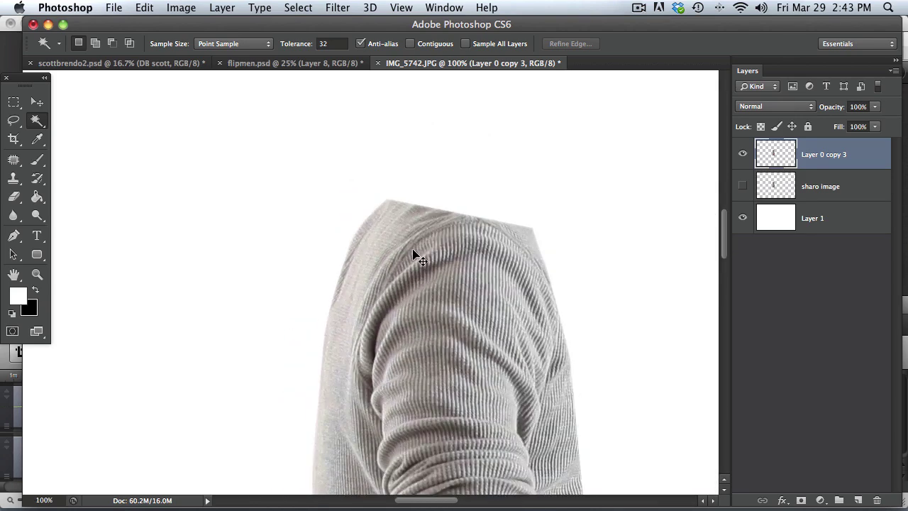
drag(407, 320, 399, 208)
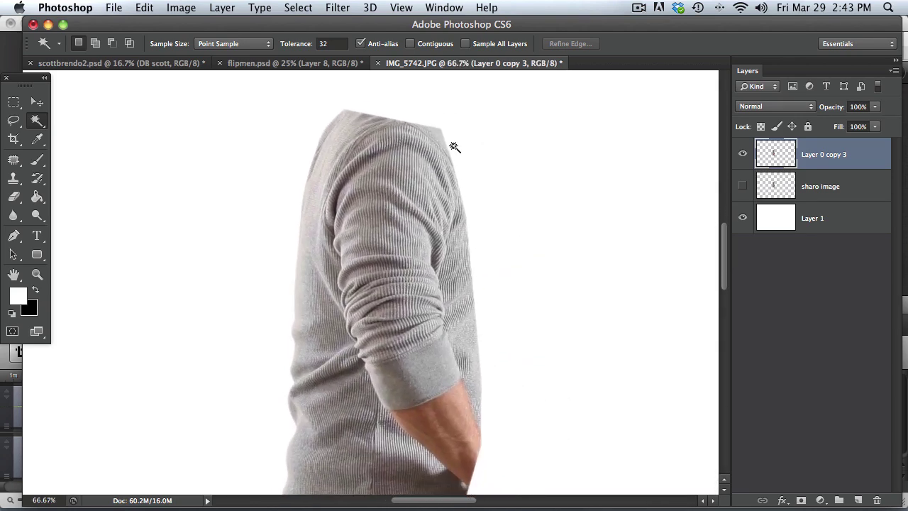